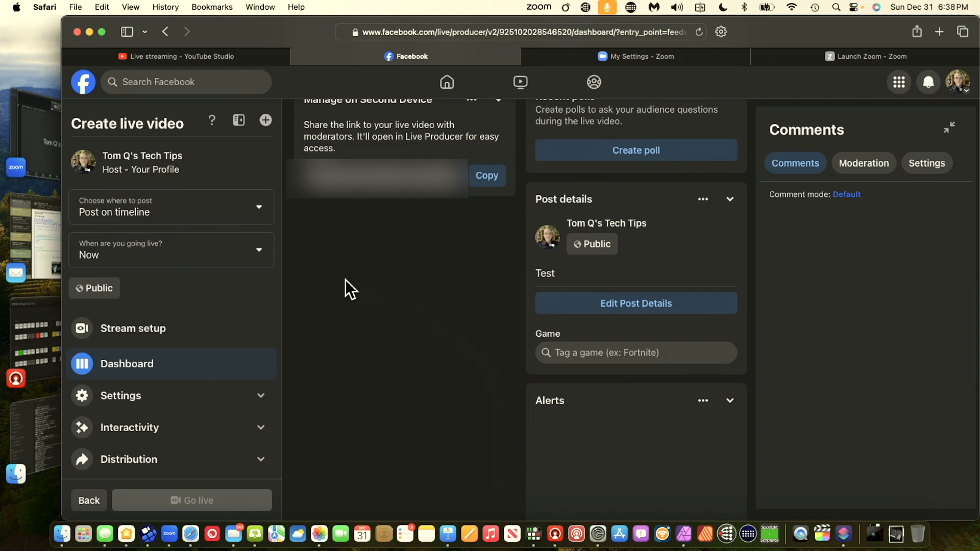
- Open the Facebook live video's stream setup and review its go-live checklist
{"action": "left_click", "coordinate": [197, 330]}
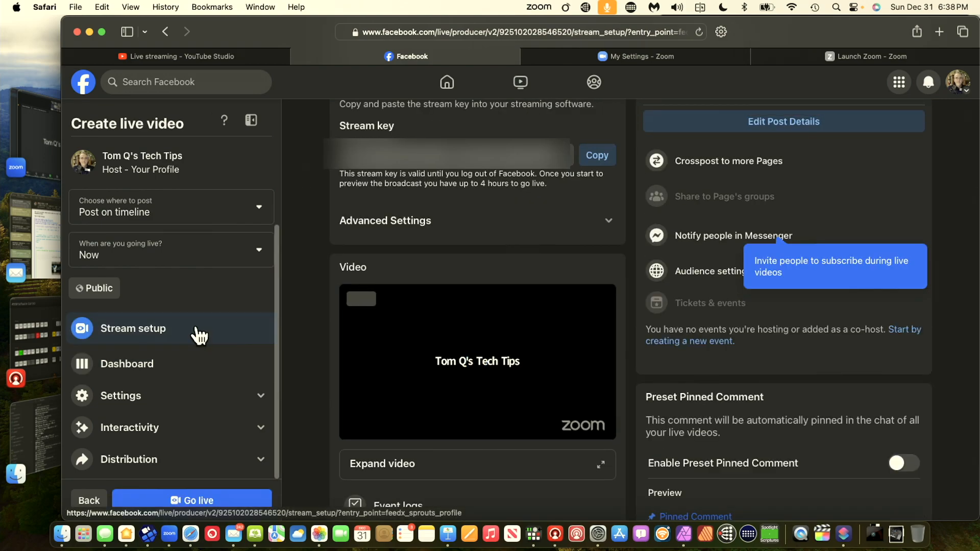
{"action": "scroll", "coordinate": [195, 295], "scroll_direction": "up", "scroll_amount": 3}
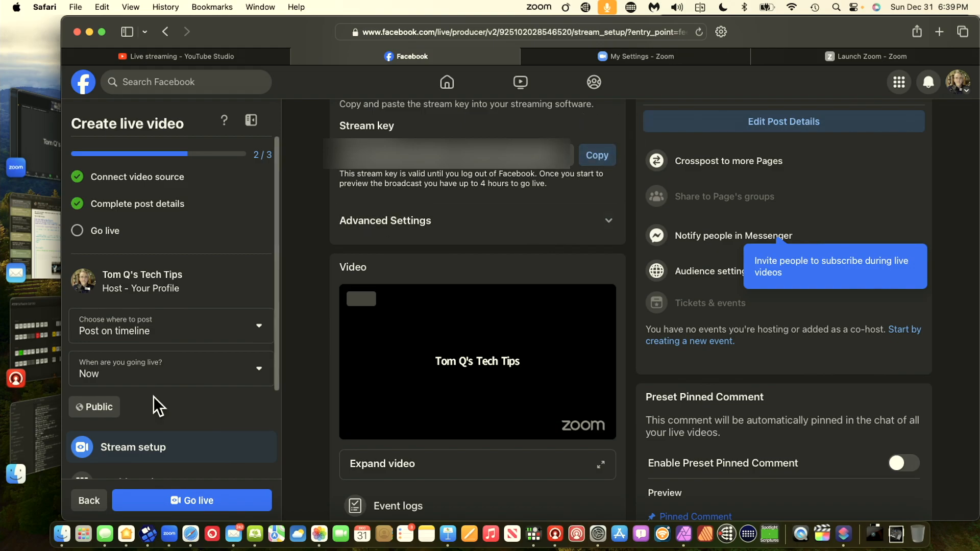
- Switch to the Zoom meeting, change it to Gallery view and return it to Speaker view
{"action": "left_click", "coordinate": [55, 161]}
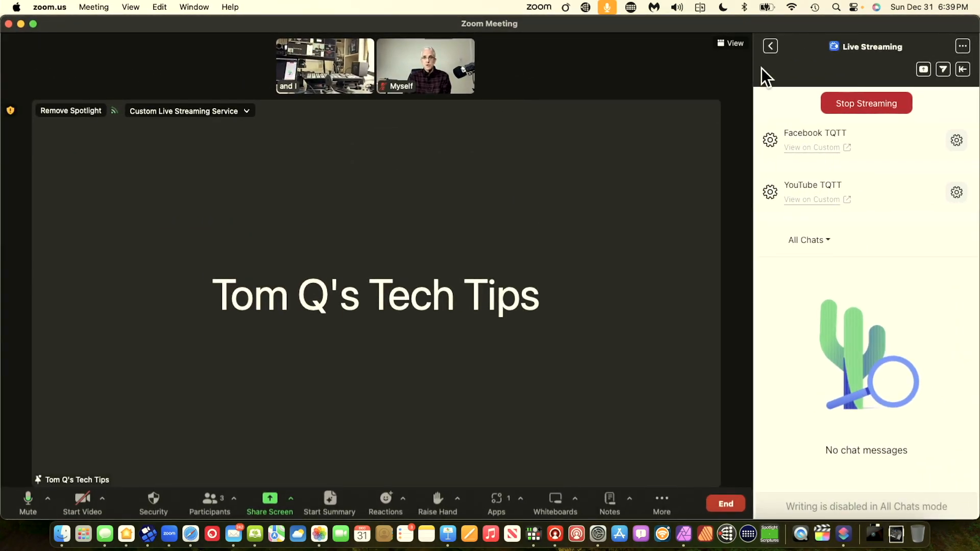
{"action": "left_click", "coordinate": [730, 43]}
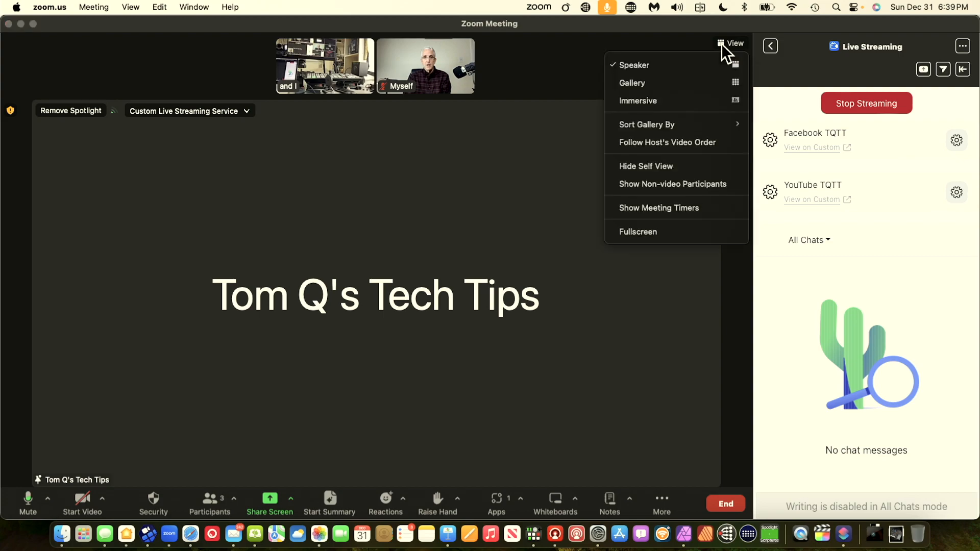
{"action": "left_click", "coordinate": [681, 76]}
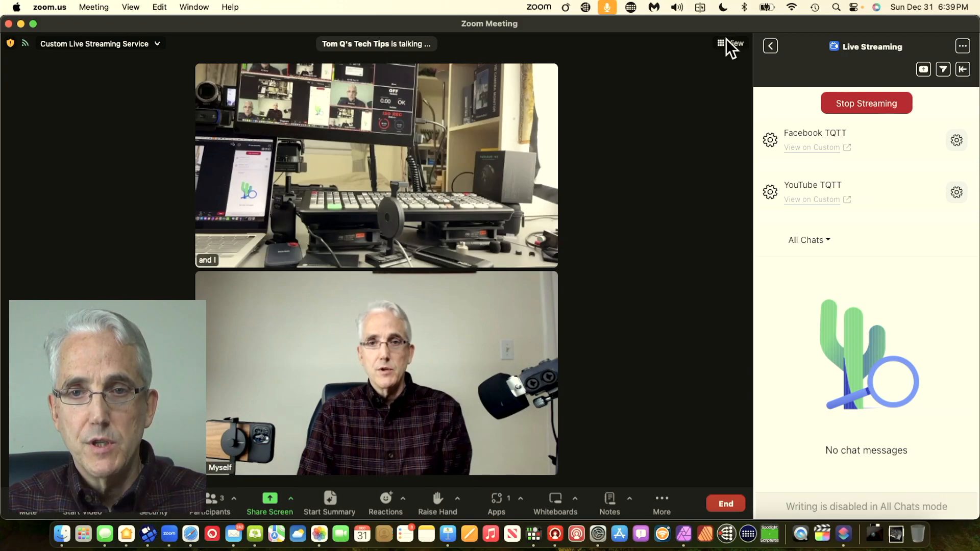
{"action": "left_click", "coordinate": [726, 40]}
{"action": "left_click", "coordinate": [679, 71]}
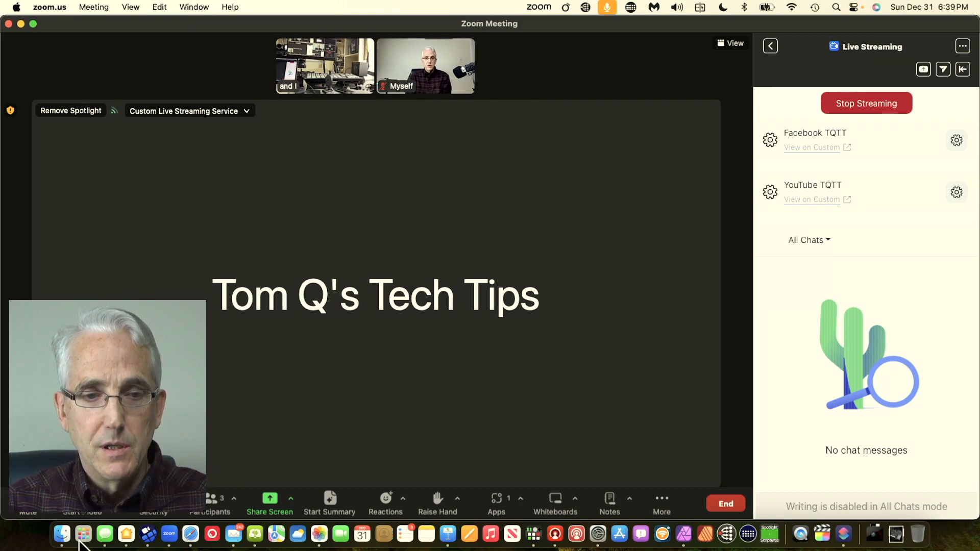
- Switch to Safari and compare the incoming stream previews in YouTube Studio and Facebook
{"action": "left_click", "coordinate": [182, 535]}
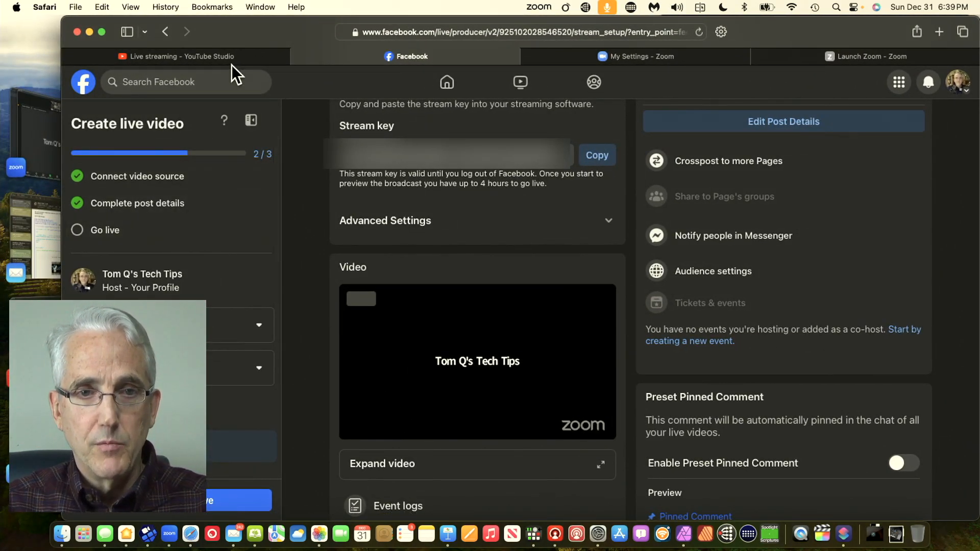
{"action": "left_click", "coordinate": [214, 59]}
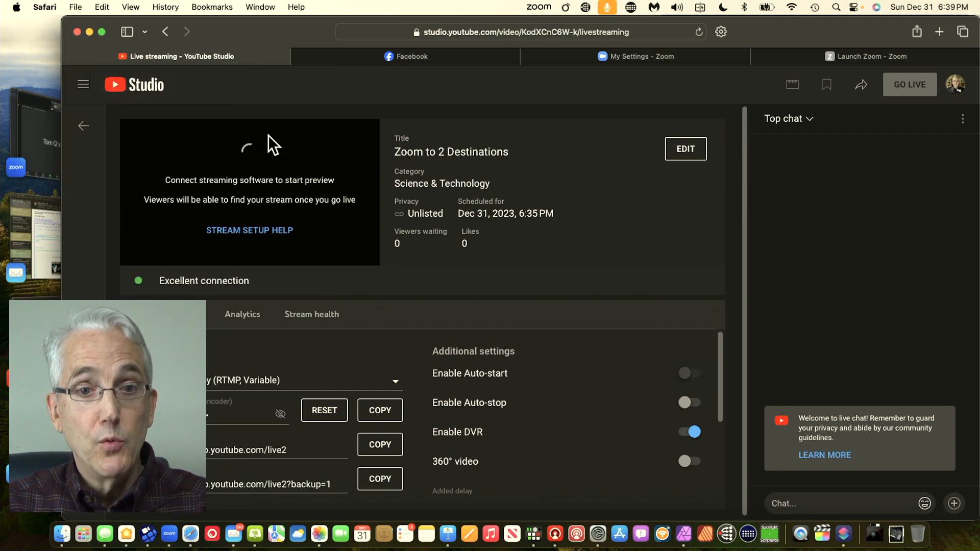
{"action": "left_click", "coordinate": [381, 58]}
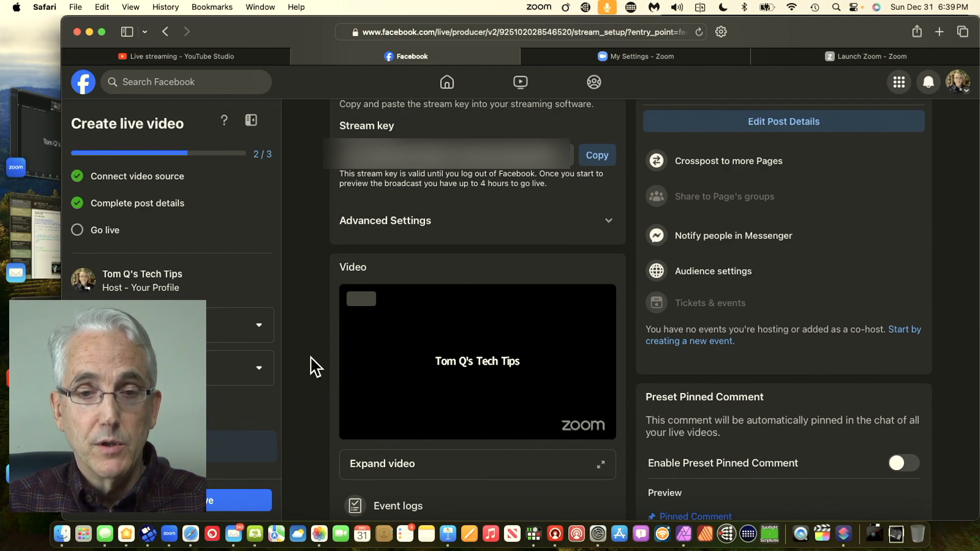
{"action": "left_click", "coordinate": [192, 56]}
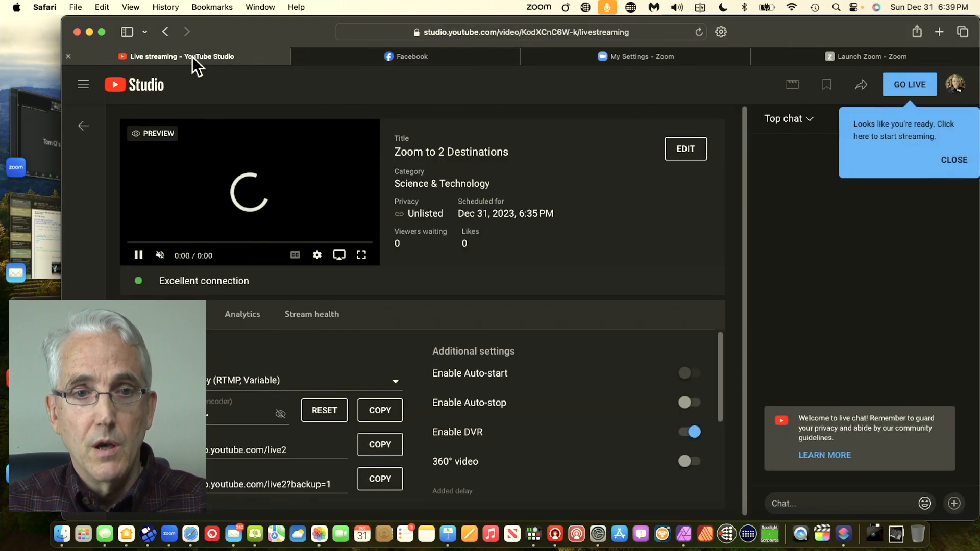
{"action": "left_click", "coordinate": [378, 55]}
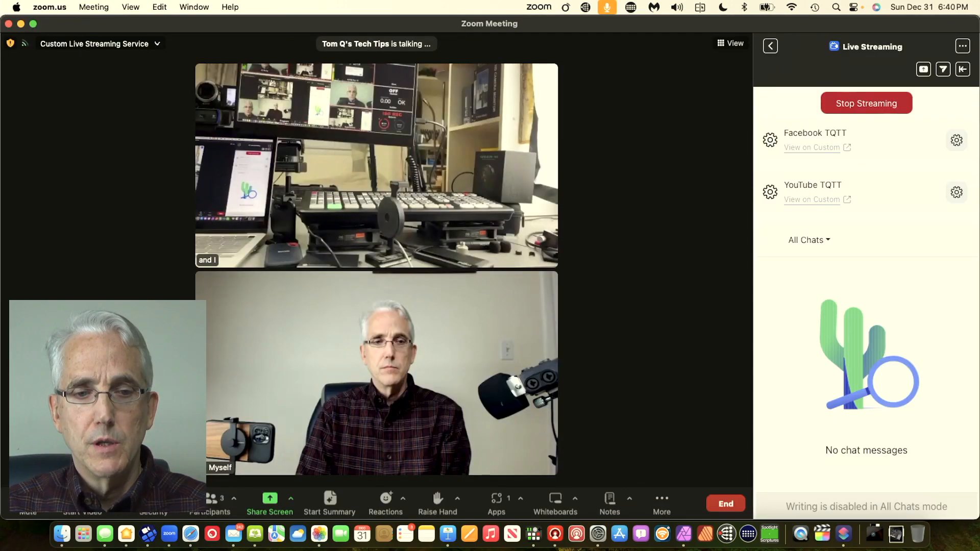
- Return to Safari and examine Facebook's video preview for the Zoom gallery layout
{"action": "left_click", "coordinate": [187, 532]}
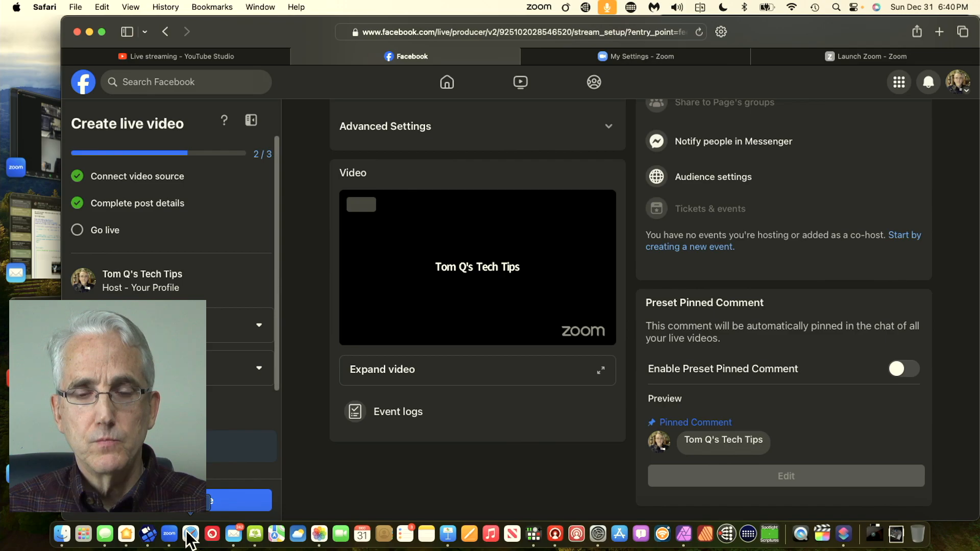
{"action": "scroll", "coordinate": [409, 274], "scroll_direction": "up", "scroll_amount": 6}
{"action": "scroll", "coordinate": [409, 275], "scroll_direction": "down", "scroll_amount": 5}
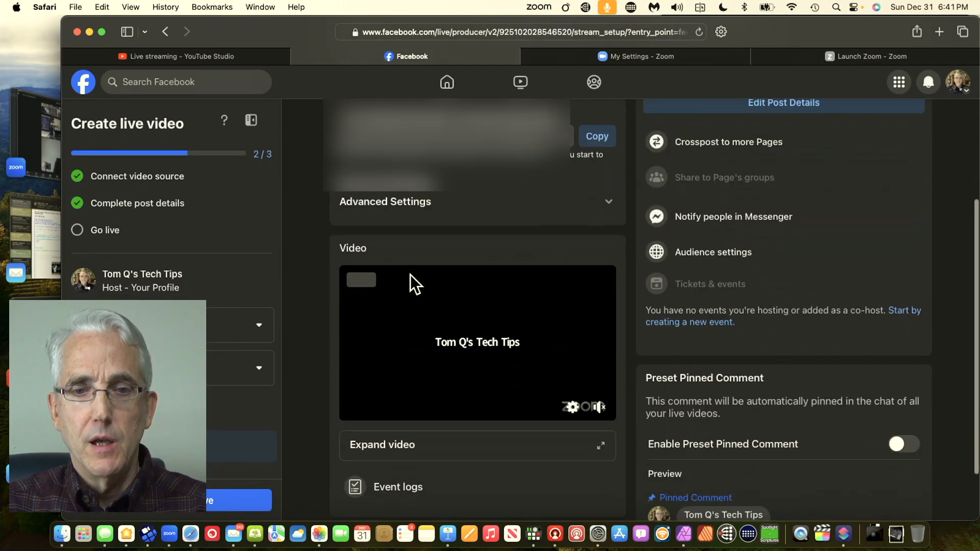
{"action": "scroll", "coordinate": [409, 275], "scroll_direction": "down", "scroll_amount": 2}
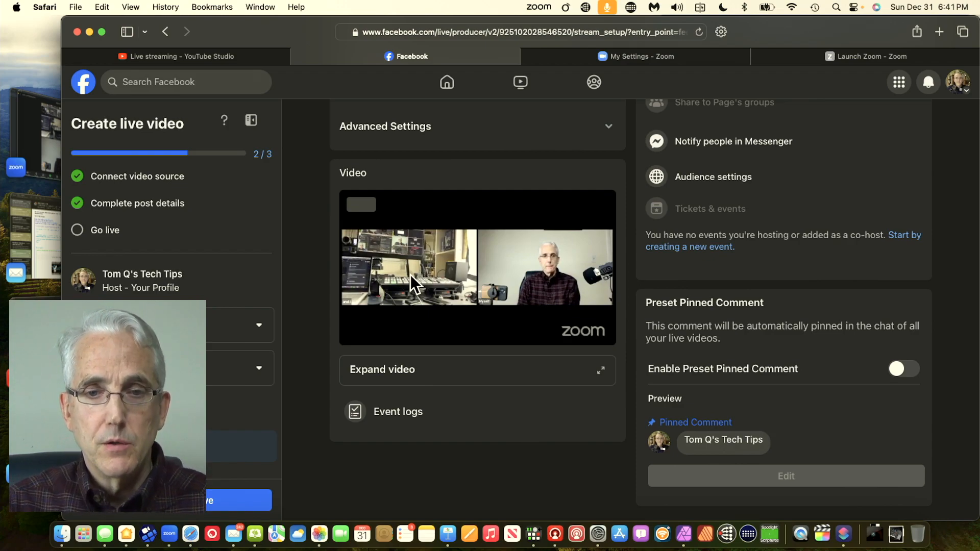
- Switch to Zoom and set the meeting layout to Speaker view
{"action": "left_click", "coordinate": [50, 146]}
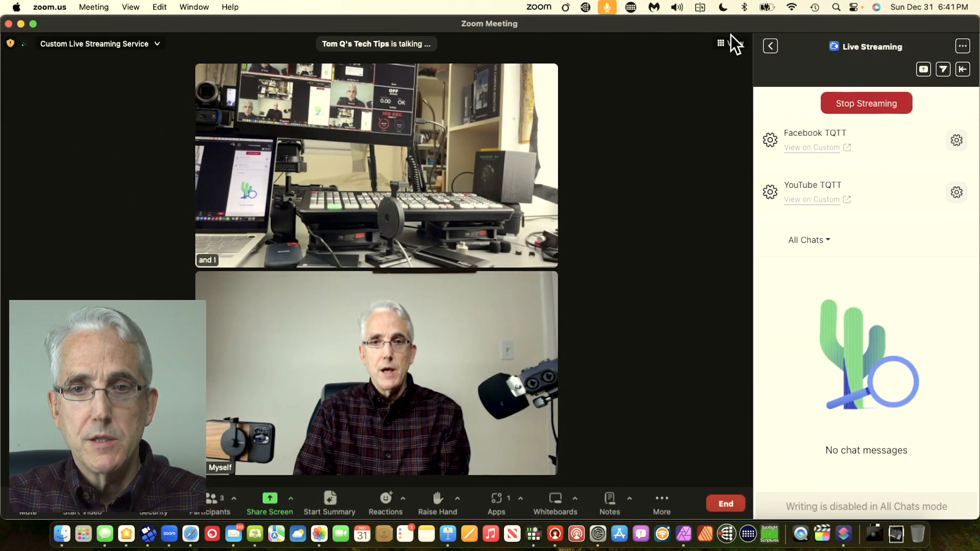
{"action": "left_click", "coordinate": [728, 41]}
{"action": "left_click", "coordinate": [686, 65]}
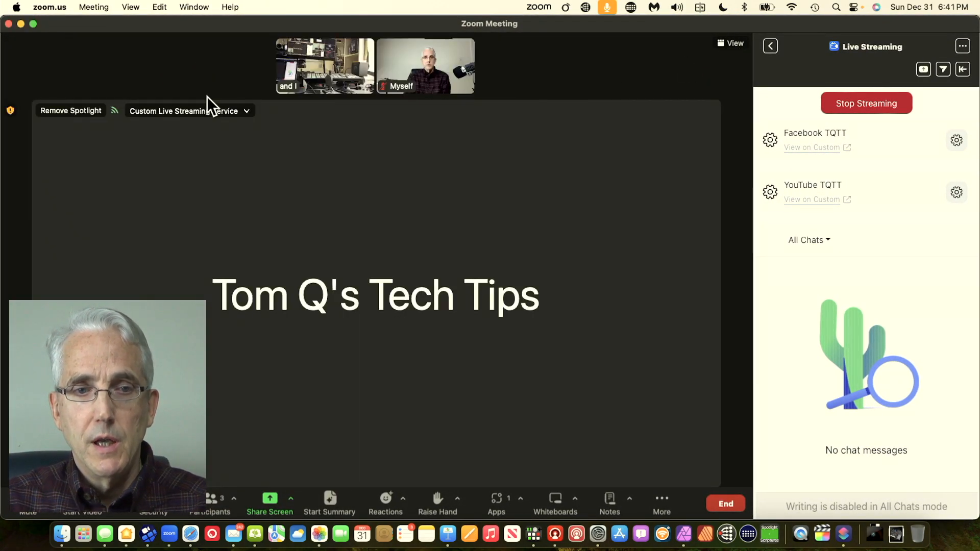
- Return to Safari and check how the Zoom layout change comes through in the YouTube Studio and Facebook previews
{"action": "left_click", "coordinate": [188, 541]}
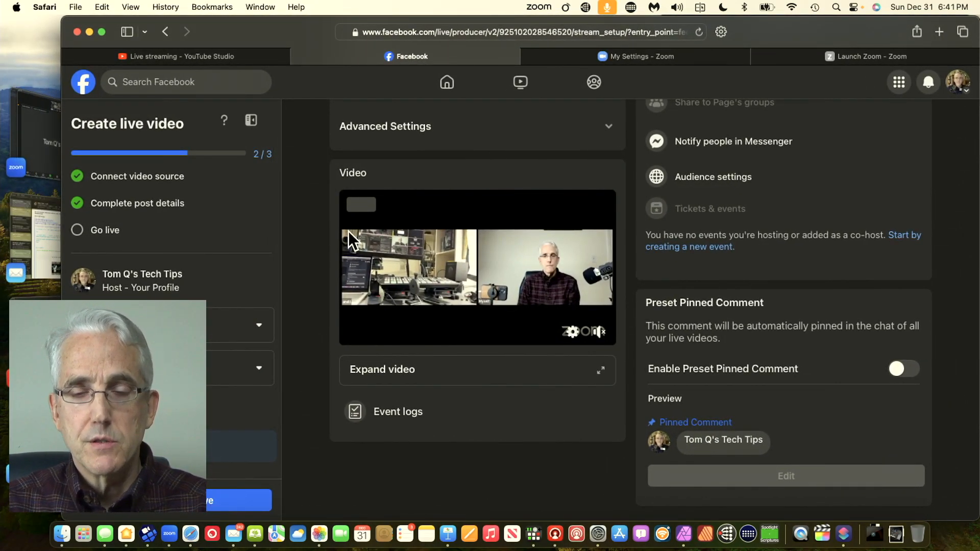
{"action": "left_click", "coordinate": [242, 58]}
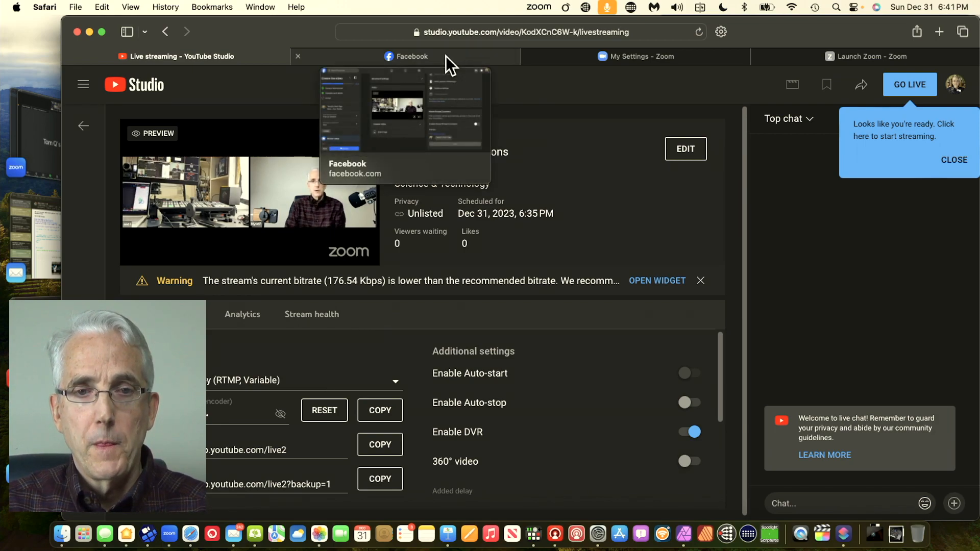
{"action": "left_click", "coordinate": [462, 56]}
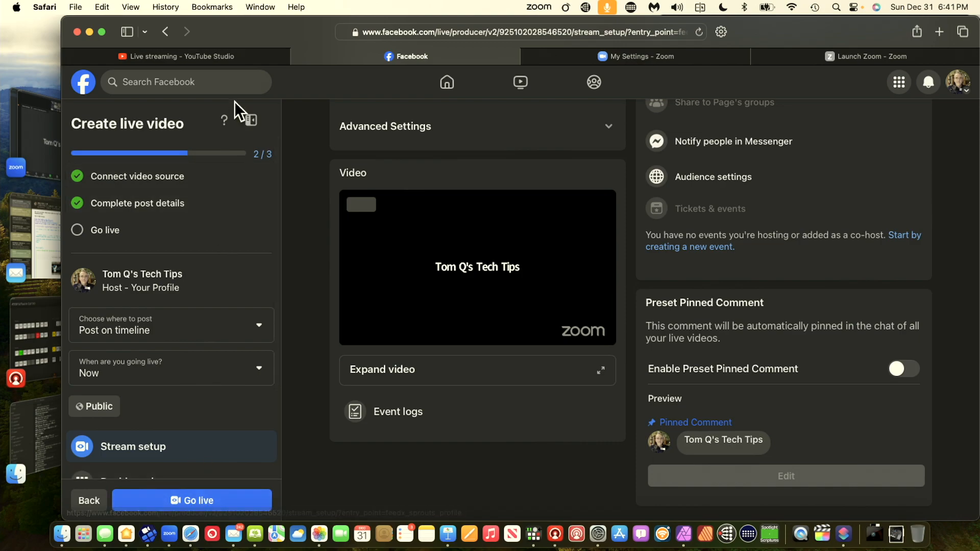
{"action": "left_click", "coordinate": [225, 59]}
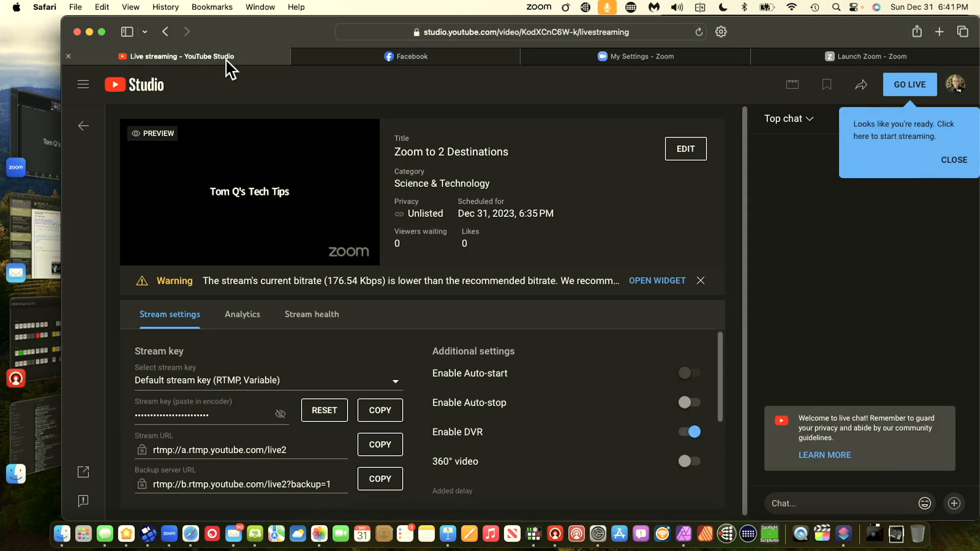
- Dismiss the start-streaming tip in YouTube Studio and go live on both Facebook and YouTube
{"action": "left_click", "coordinate": [939, 162]}
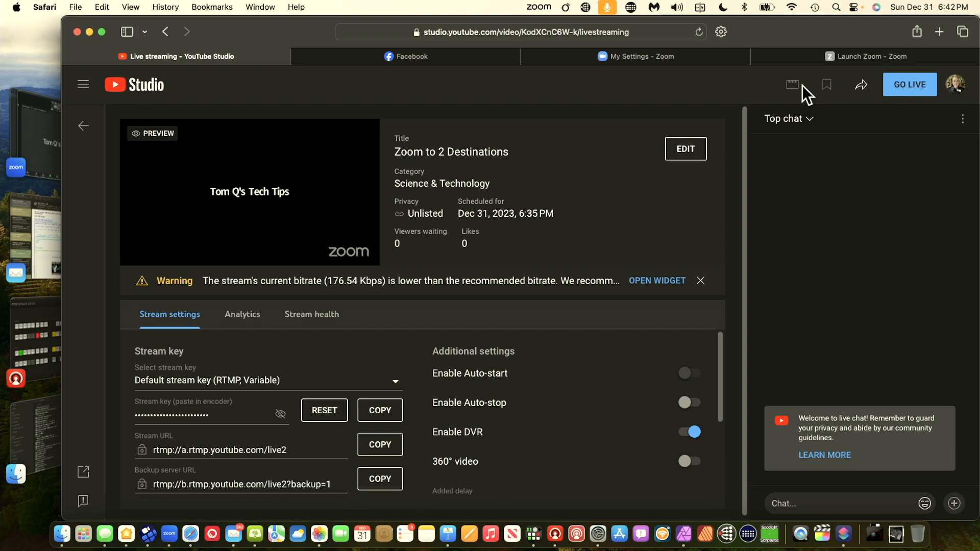
{"action": "left_click", "coordinate": [431, 55]}
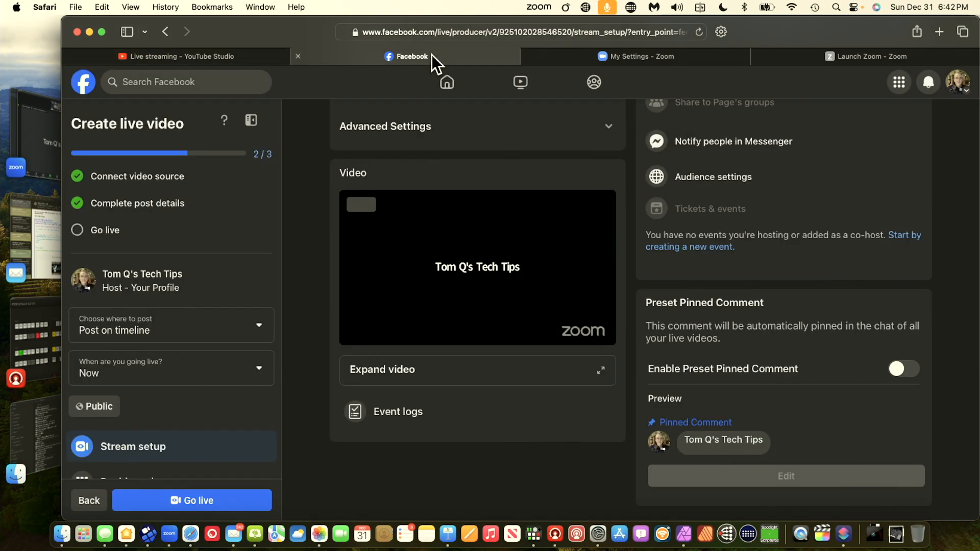
{"action": "left_click", "coordinate": [206, 498]}
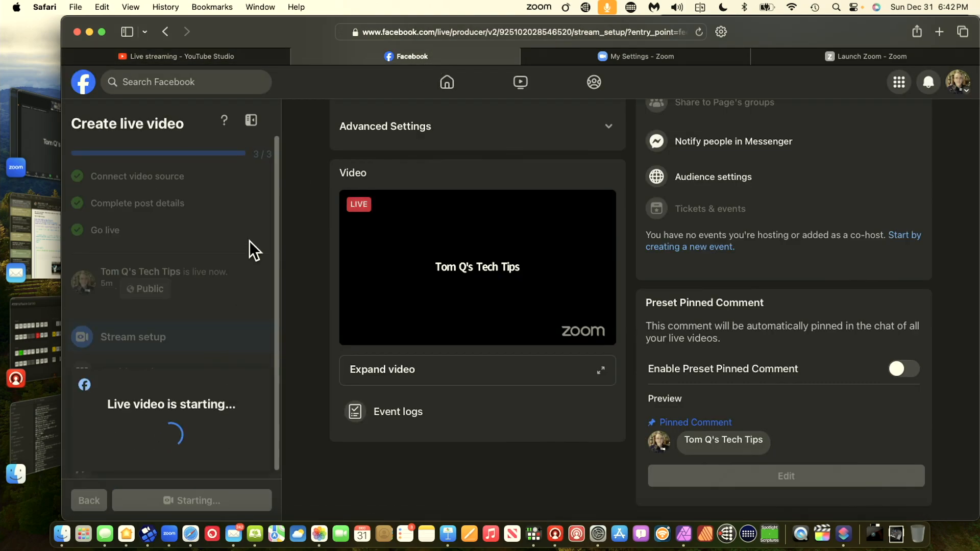
{"action": "left_click", "coordinate": [212, 55]}
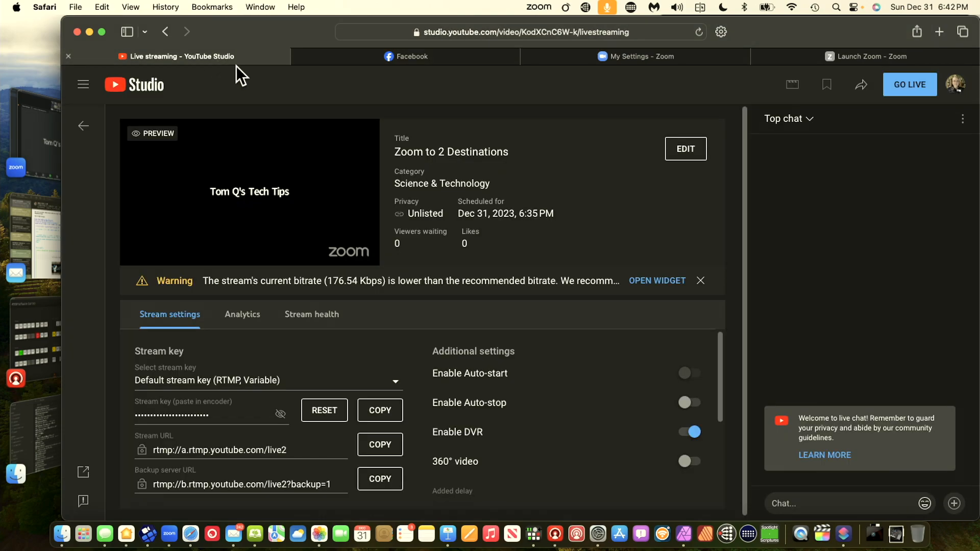
{"action": "left_click", "coordinate": [903, 86]}
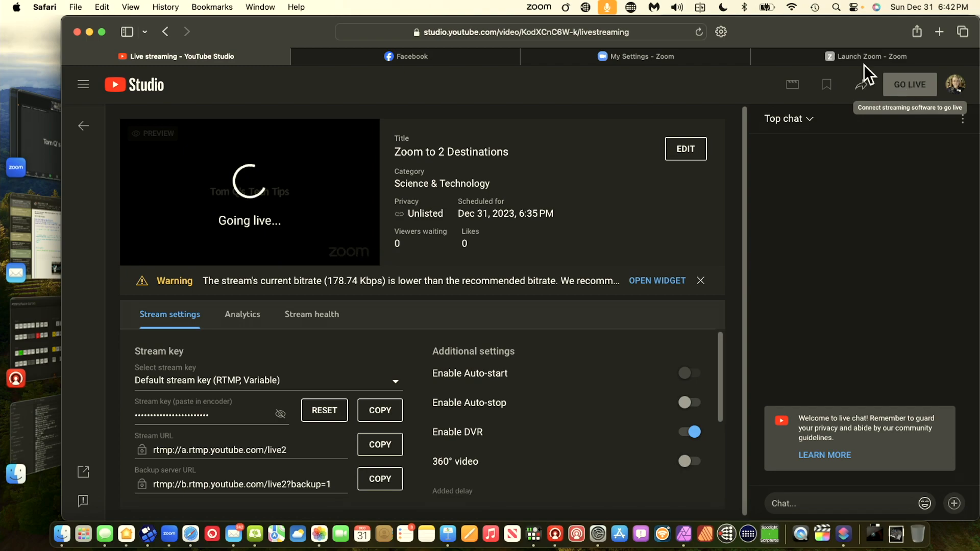
- Check the live video preview on Facebook's live dashboard
{"action": "left_click", "coordinate": [390, 55]}
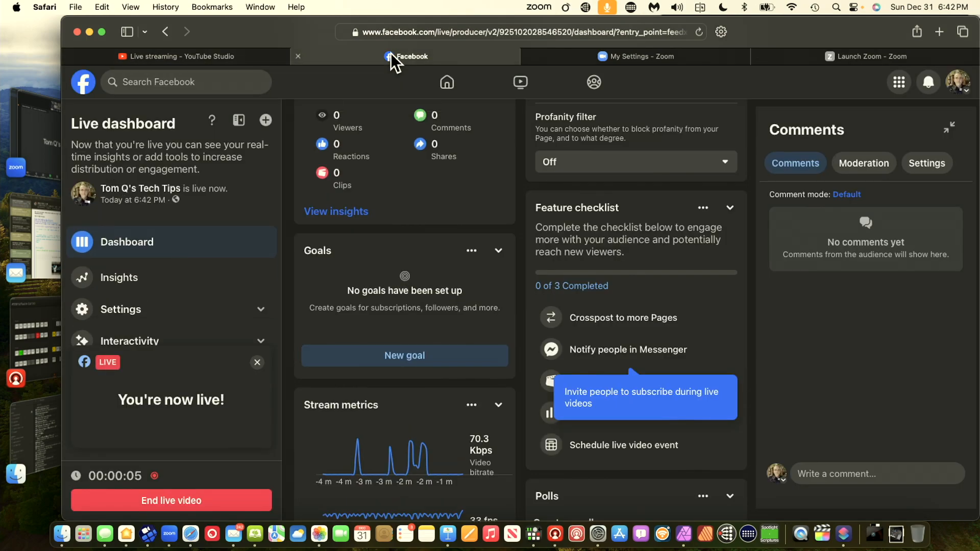
{"action": "scroll", "coordinate": [351, 225], "scroll_direction": "up", "scroll_amount": 3}
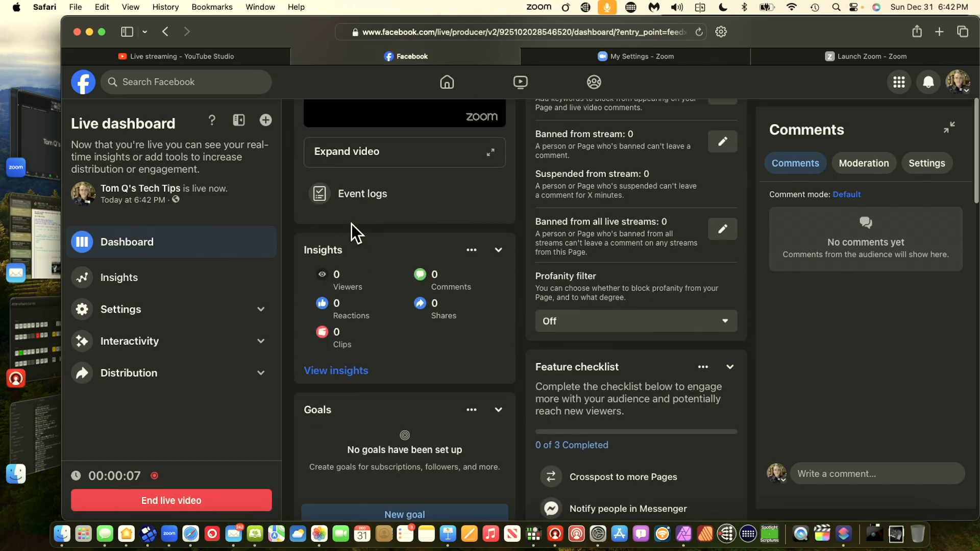
{"action": "scroll", "coordinate": [351, 223], "scroll_direction": "up", "scroll_amount": 3}
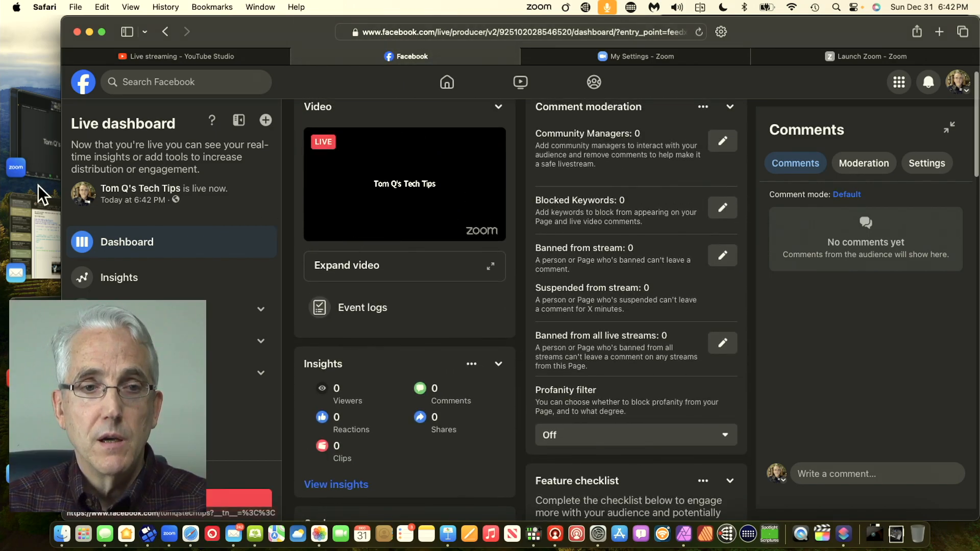
- Switch to Zoom and set the meeting layout to Gallery view
{"action": "left_click", "coordinate": [34, 164]}
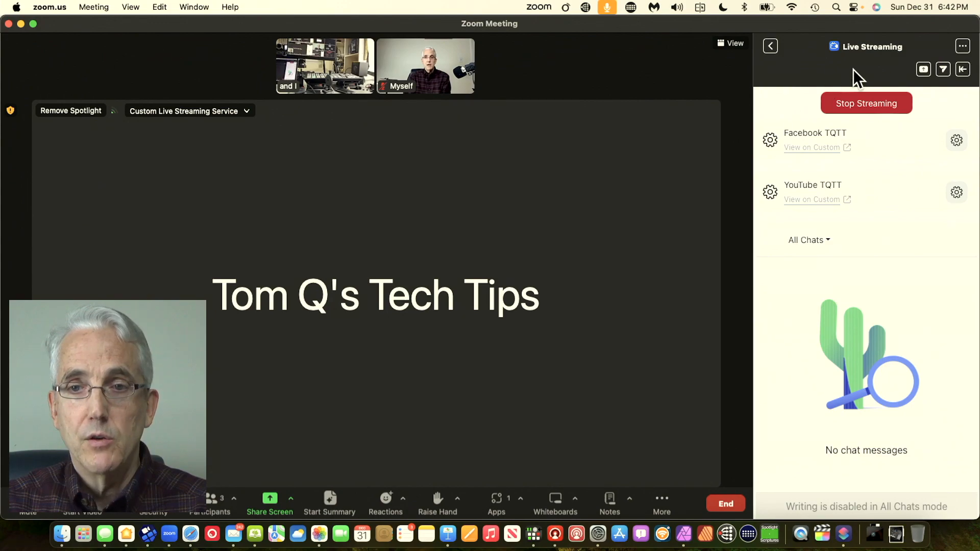
{"action": "left_click", "coordinate": [732, 44]}
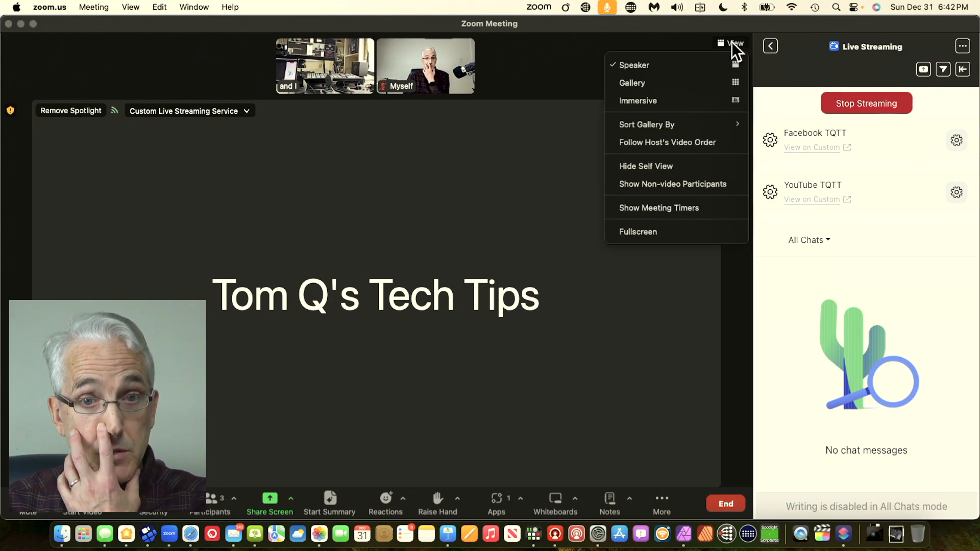
{"action": "left_click", "coordinate": [693, 87]}
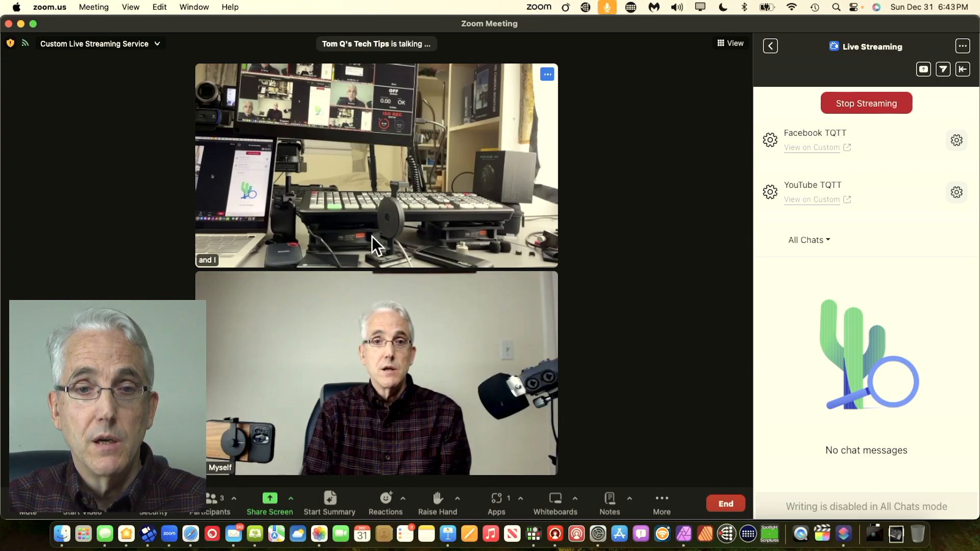
- Return to Safari and check the gallery layout in the live Facebook and YouTube streams
{"action": "left_click", "coordinate": [191, 537]}
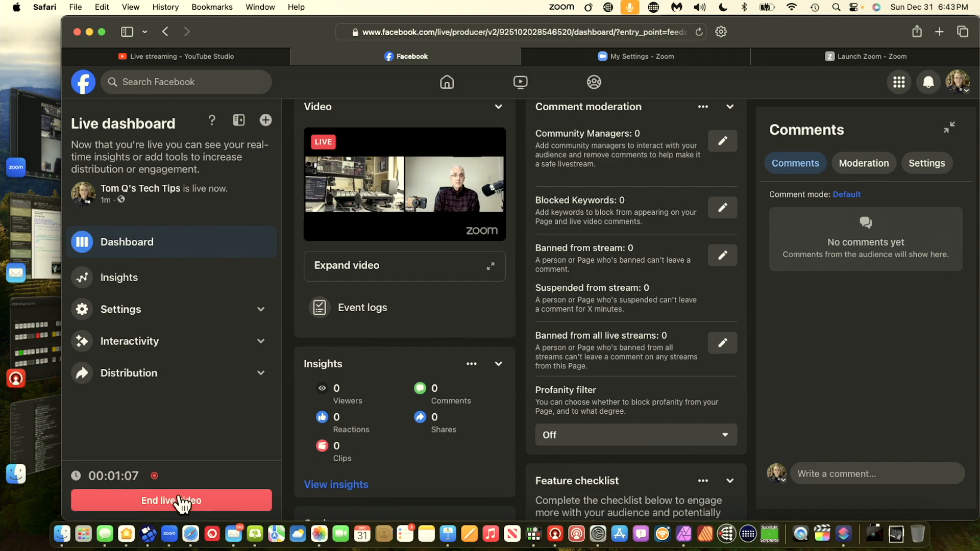
{"action": "left_click", "coordinate": [242, 59]}
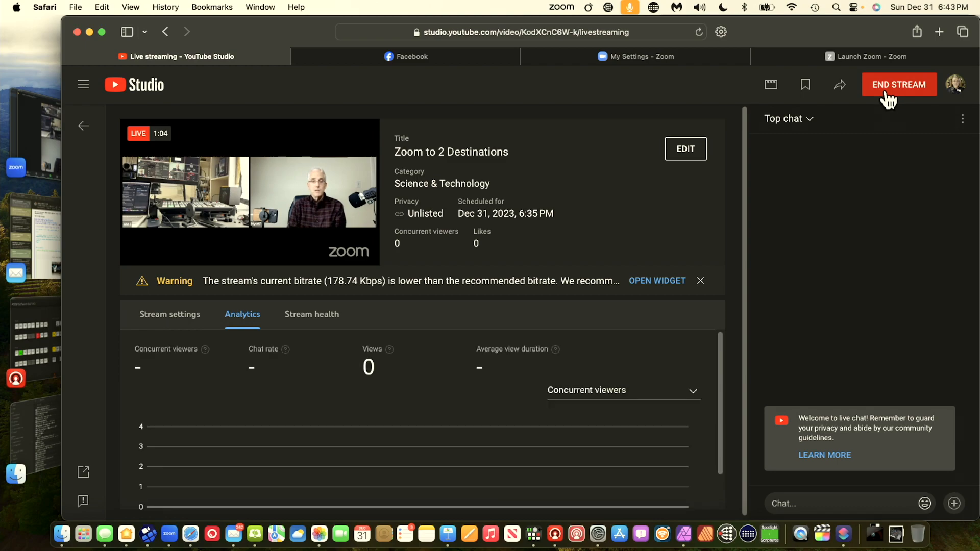
- End the live video on Facebook's live dashboard and confirm ending it
{"action": "left_click", "coordinate": [438, 56]}
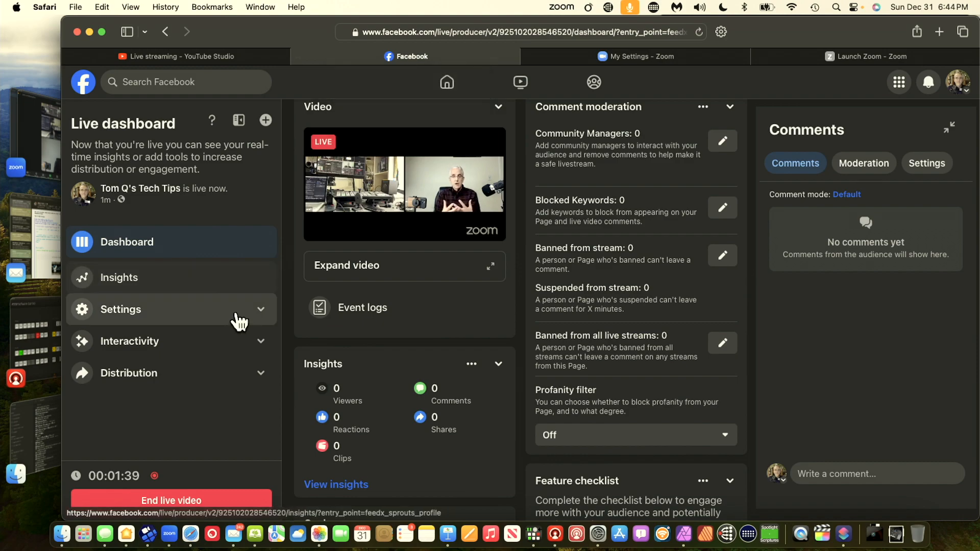
{"action": "left_click", "coordinate": [176, 508]}
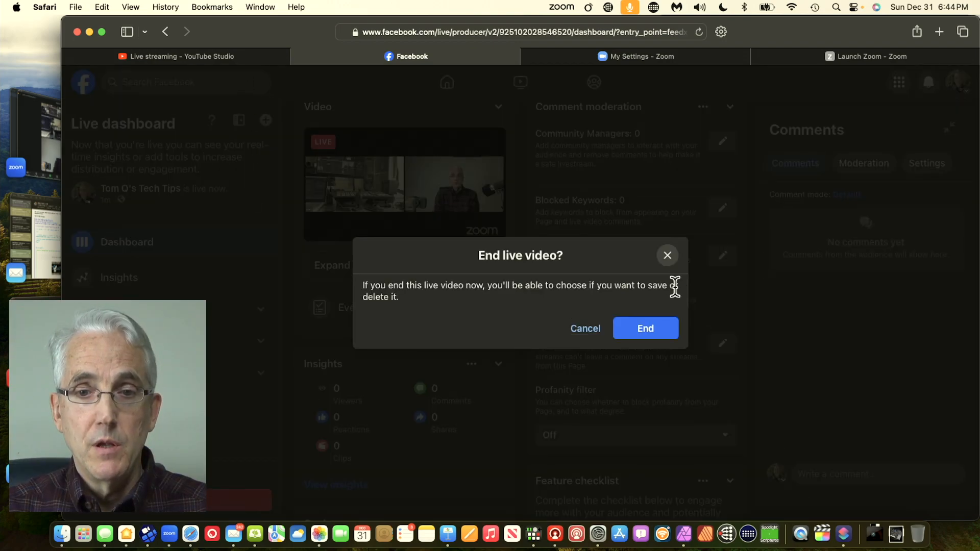
{"action": "left_click", "coordinate": [650, 329]}
- End the Zoom to 2 Destinations stream in YouTube Studio and dismiss its stream summary
{"action": "left_click", "coordinate": [213, 58]}
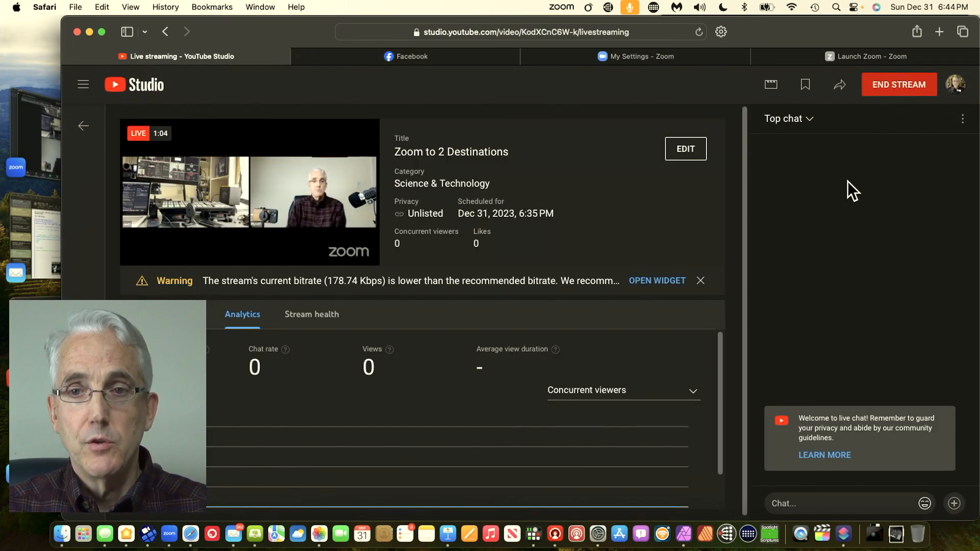
{"action": "left_click", "coordinate": [902, 93]}
{"action": "left_click", "coordinate": [625, 340]}
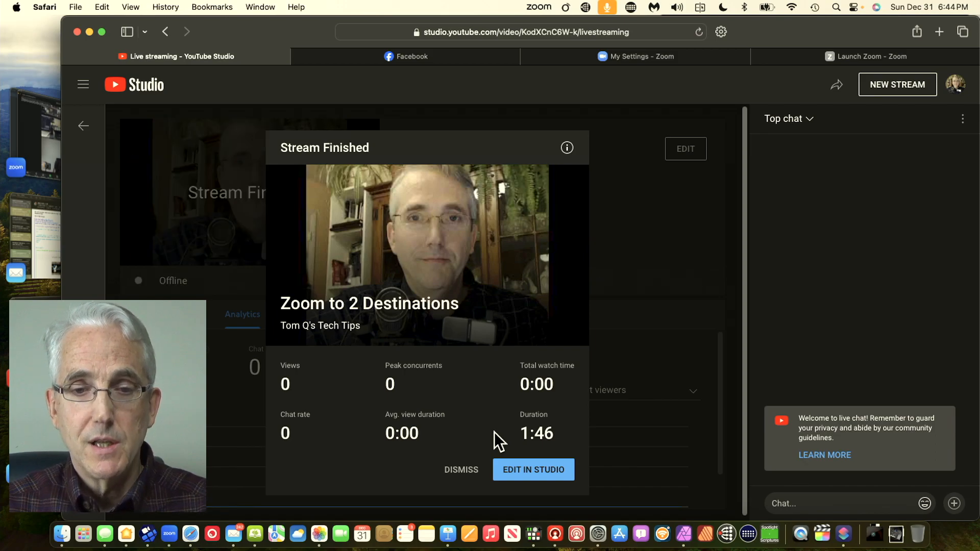
{"action": "left_click", "coordinate": [464, 468]}
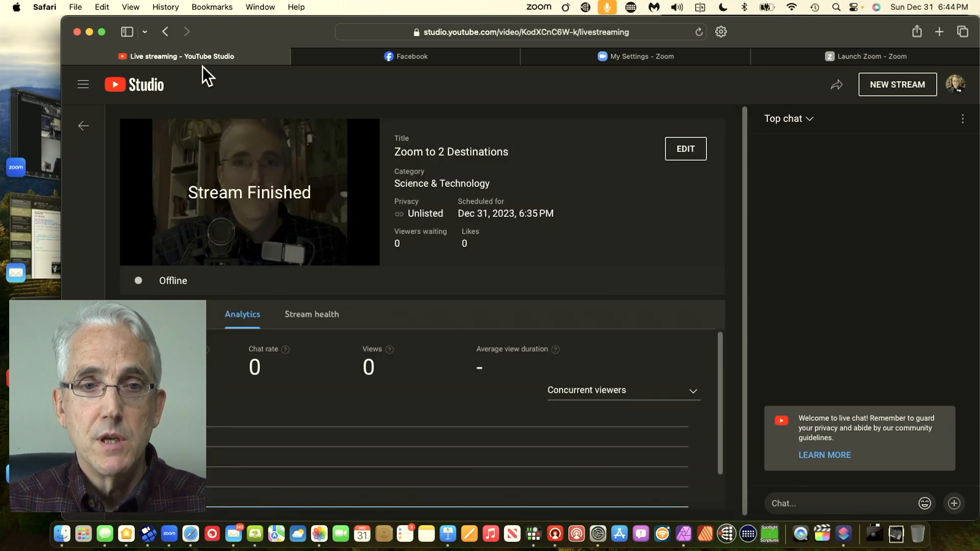
- Switch to the Zoom meeting and stop all active livestreams from the Live Streaming app
{"action": "left_click", "coordinate": [39, 155]}
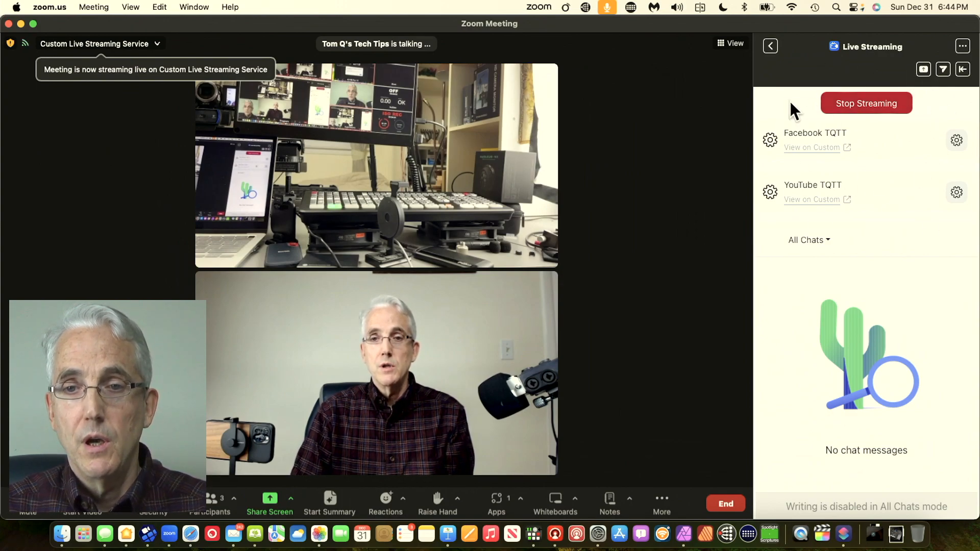
{"action": "left_click", "coordinate": [854, 108]}
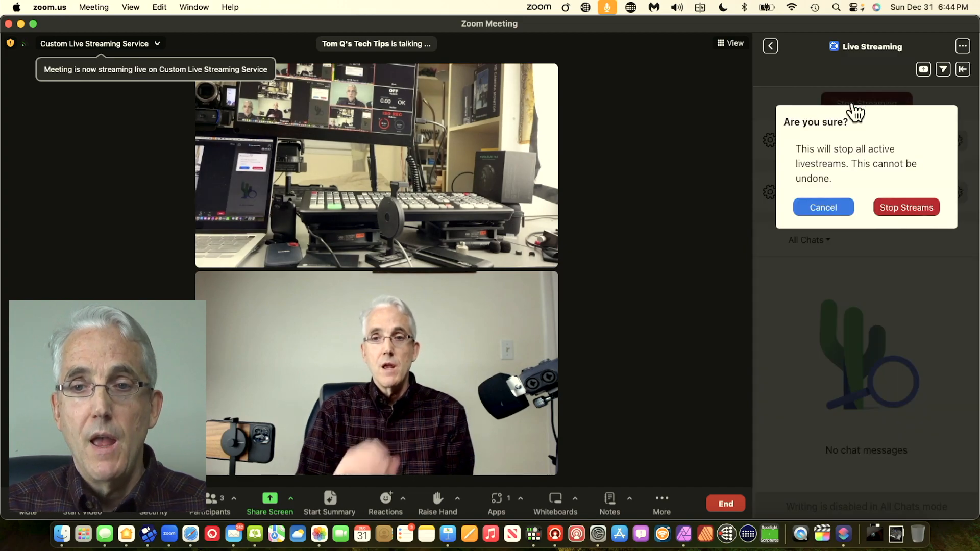
{"action": "left_click", "coordinate": [892, 205]}
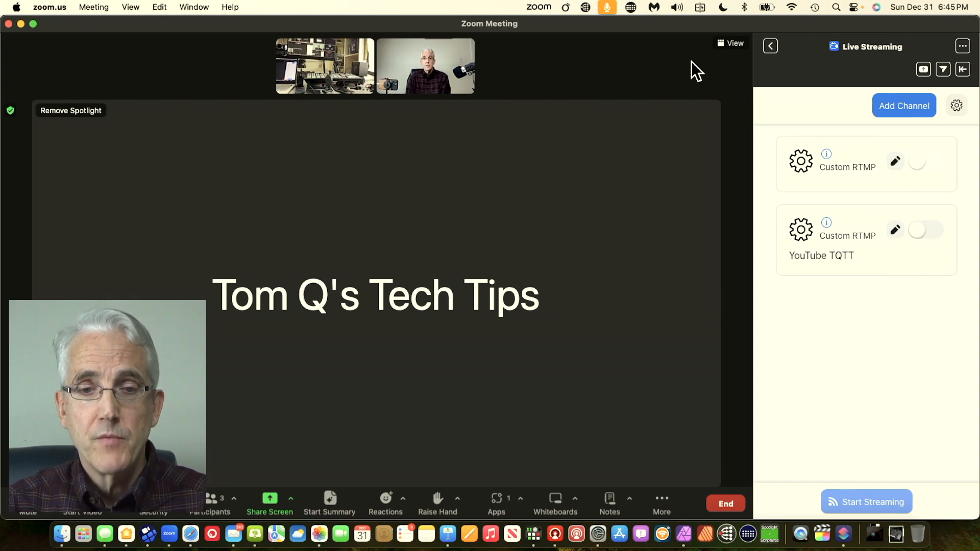
- Preview the desktop screenshot of the Zoom services connection error, and return to the Zoom meeting
{"action": "key", "text": "F11"}
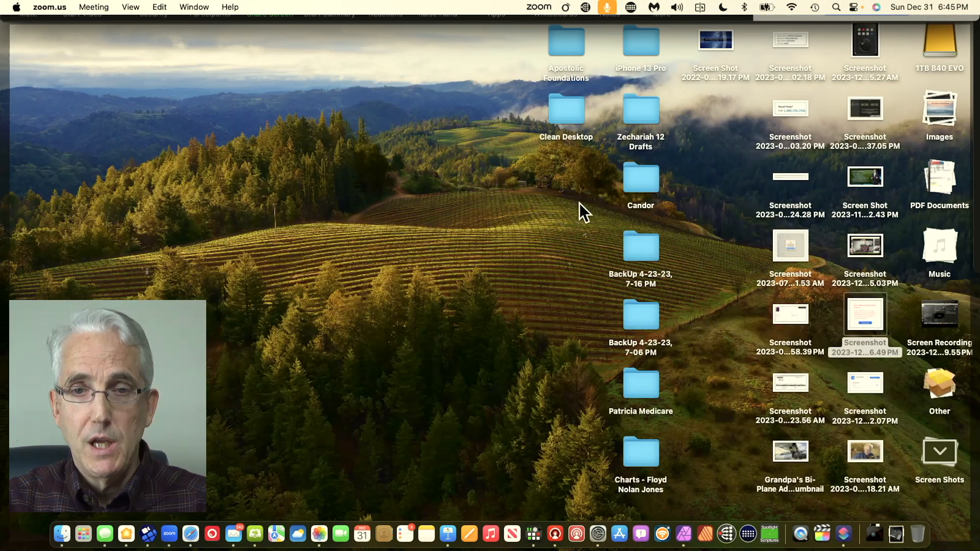
{"action": "key", "text": "space"}
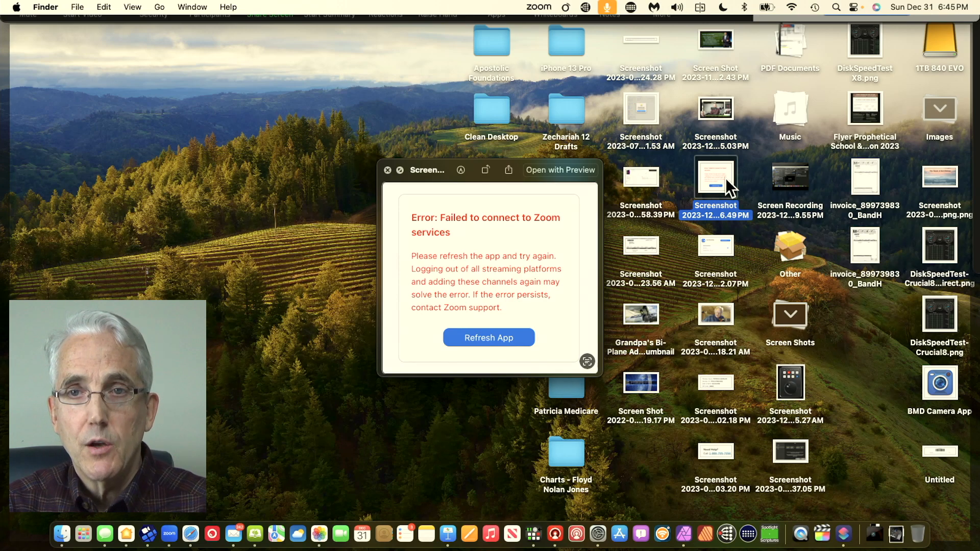
{"action": "left_click", "coordinate": [169, 537]}
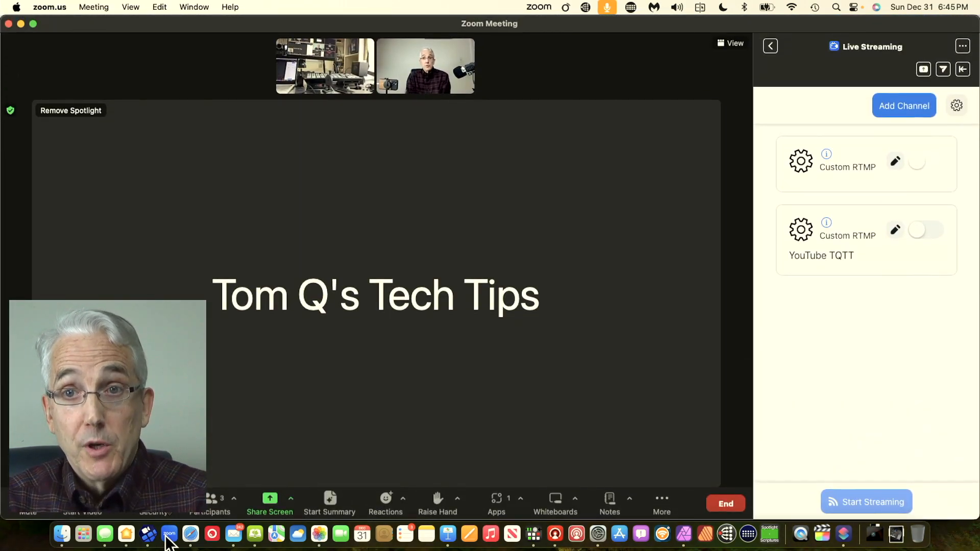